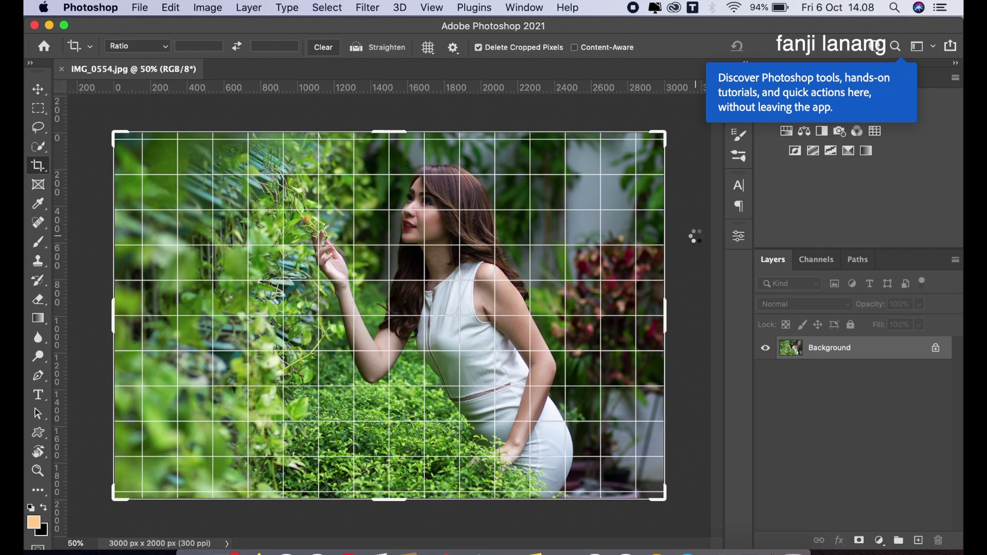
Step: Commit the crop and duplicate the Background layer into a Background copy layer
{"action": "left_click", "coordinate": [37, 89]}
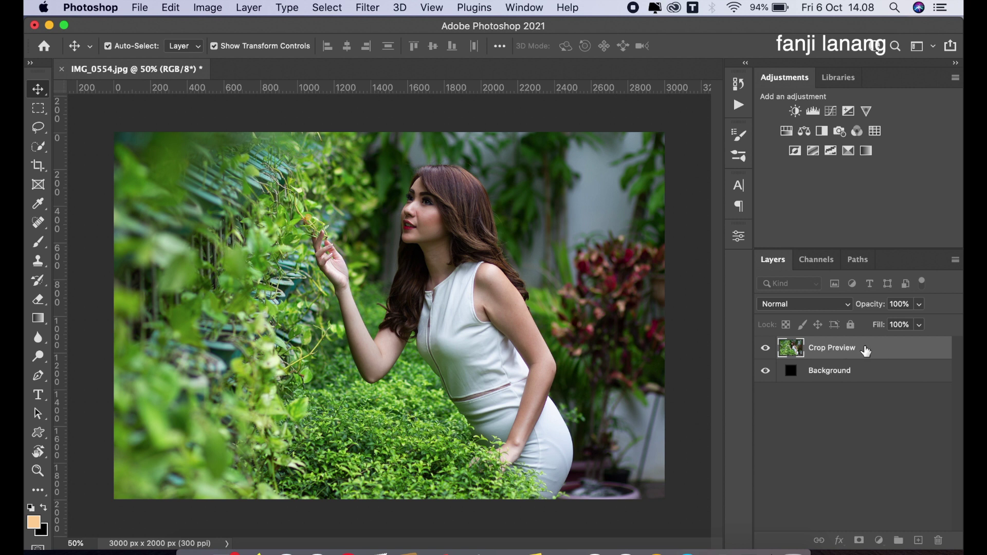
{"action": "left_click", "coordinate": [815, 259]}
{"action": "left_click", "coordinate": [776, 260]}
{"action": "left_click_drag", "start_coordinate": [896, 359], "coordinate": [918, 540]}
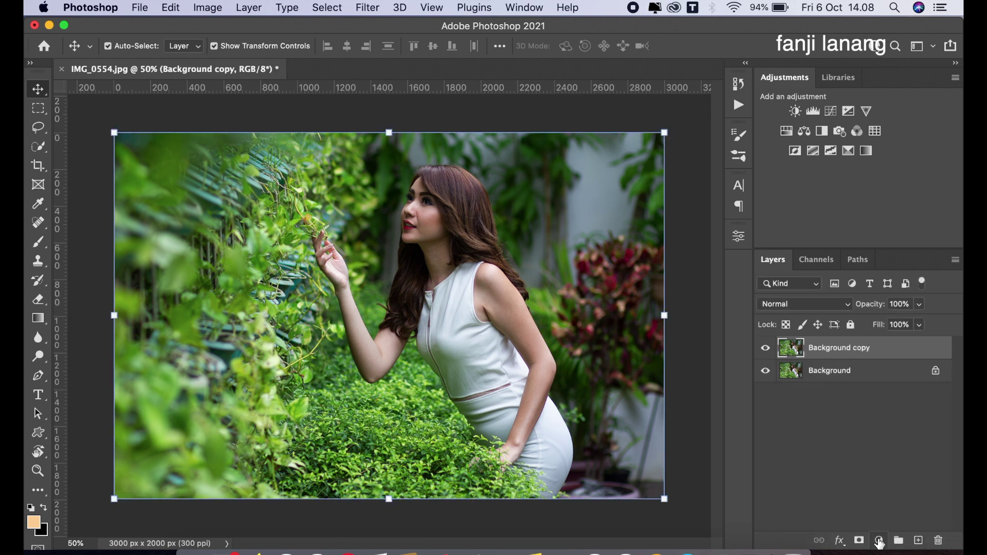
{"action": "left_click", "coordinate": [879, 541]}
Step: Add a Selective Color layer and set its Reds to Cyan -100 and Magenta -20
{"action": "left_click", "coordinate": [877, 514]}
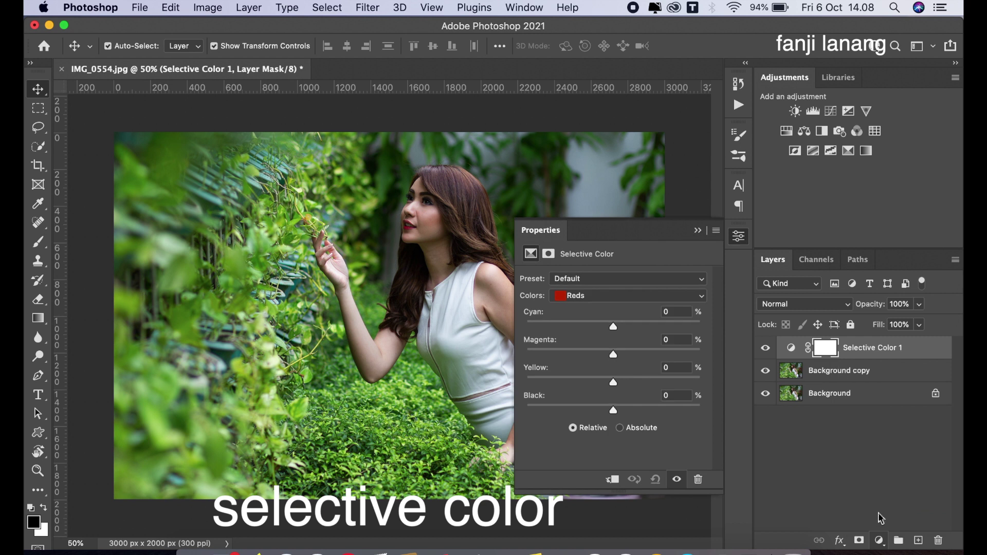
{"action": "left_click", "coordinate": [601, 298]}
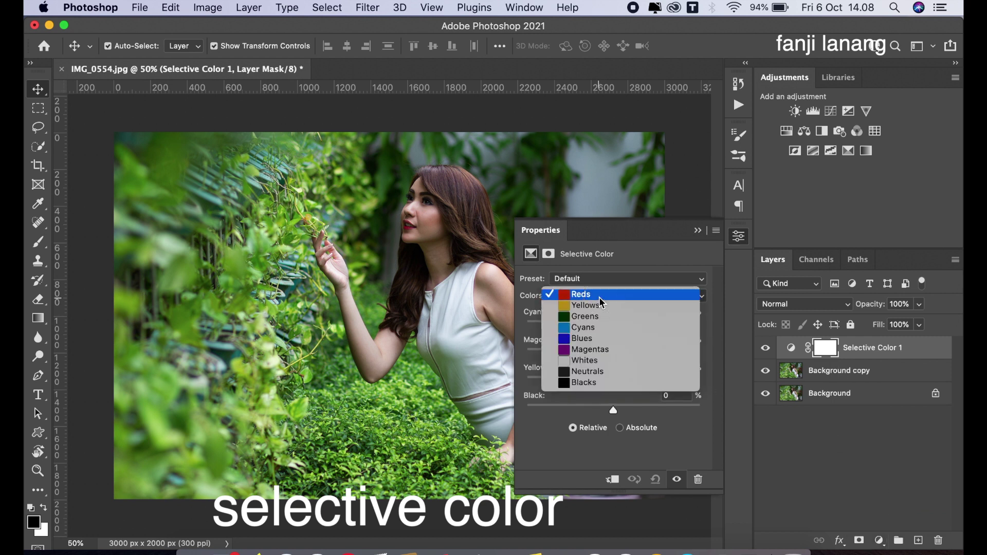
{"action": "left_click", "coordinate": [600, 297]}
{"action": "left_click_drag", "start_coordinate": [611, 327], "coordinate": [488, 323]}
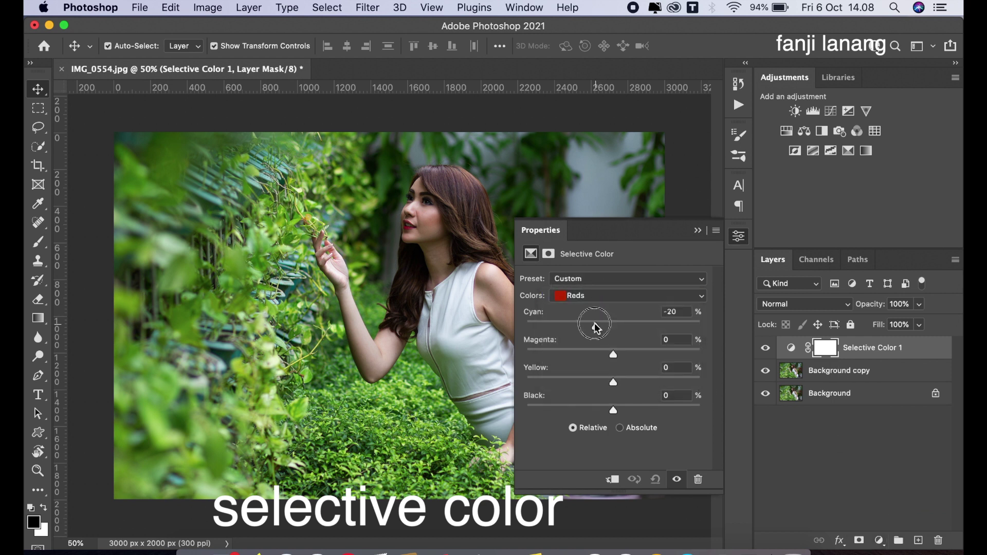
{"action": "left_click", "coordinate": [596, 352]}
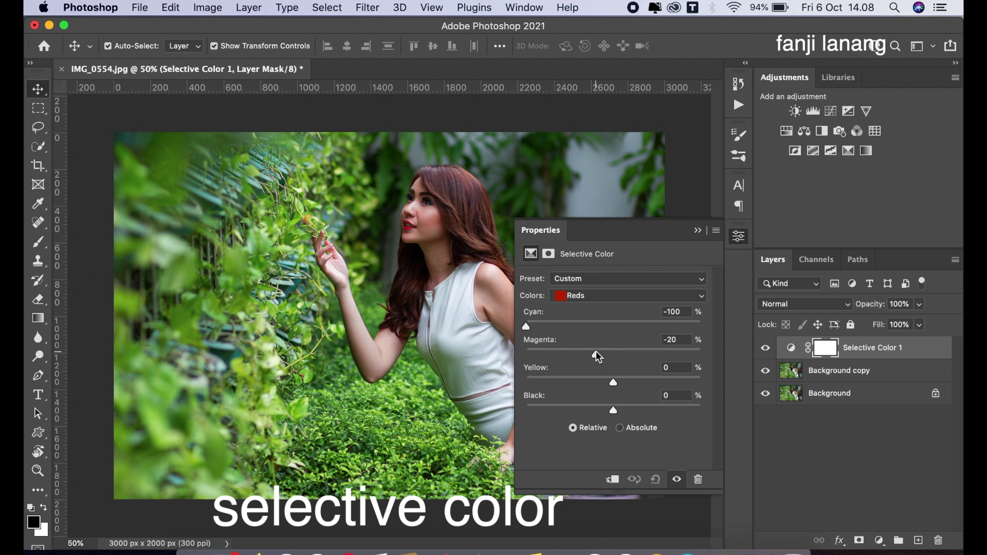
{"action": "left_click", "coordinate": [652, 381]}
Step: Set the Selective Color Yellows to Cyan -100, Magenta +35 and Yellow +45
{"action": "left_click", "coordinate": [608, 297]}
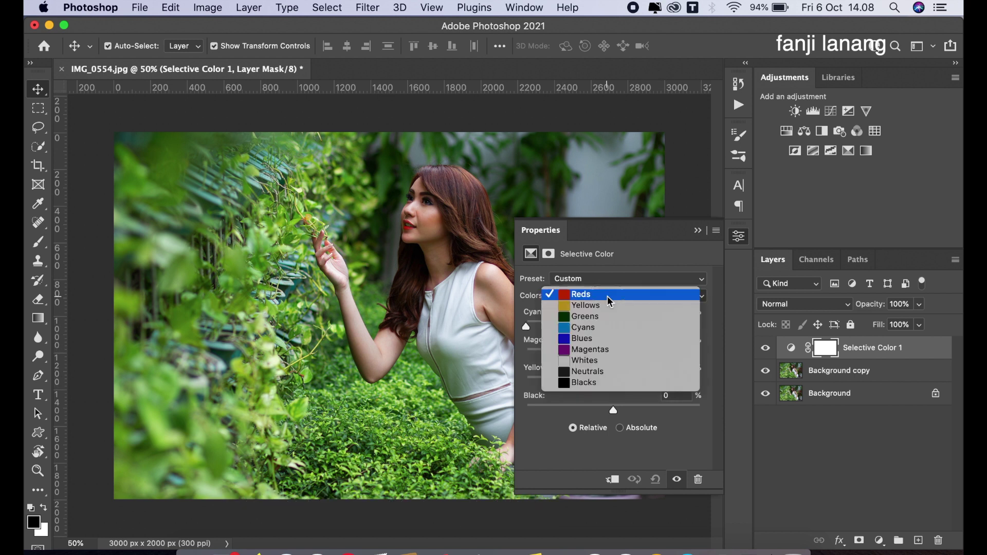
{"action": "left_click", "coordinate": [606, 305]}
{"action": "mouse_move", "coordinate": [602, 325]}
{"action": "left_mouse_down"}
{"action": "mouse_move", "coordinate": [544, 333]}
{"action": "mouse_move", "coordinate": [491, 324]}
{"action": "left_mouse_up"}
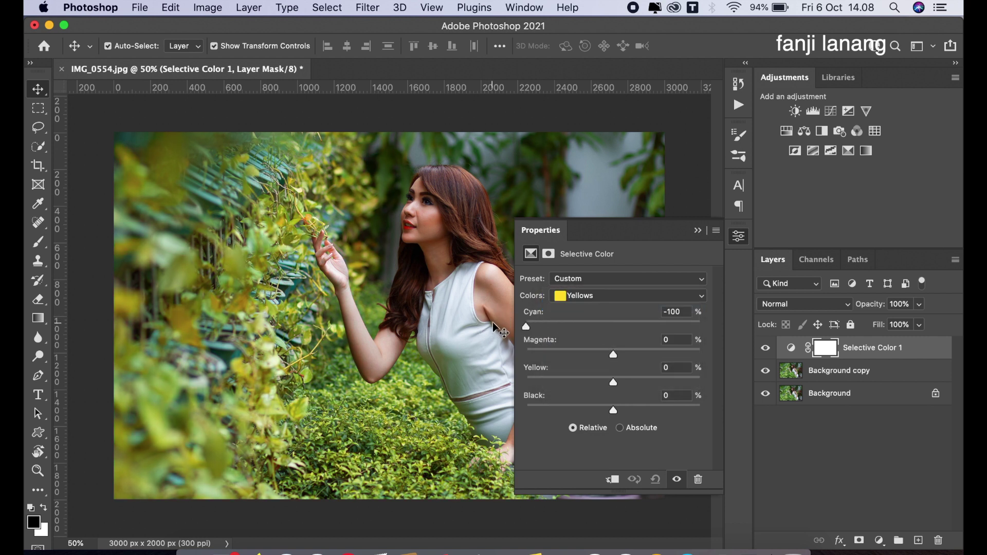
{"action": "mouse_move", "coordinate": [611, 355]}
{"action": "left_mouse_down"}
{"action": "mouse_move", "coordinate": [665, 358]}
{"action": "mouse_move", "coordinate": [647, 367]}
{"action": "left_mouse_up"}
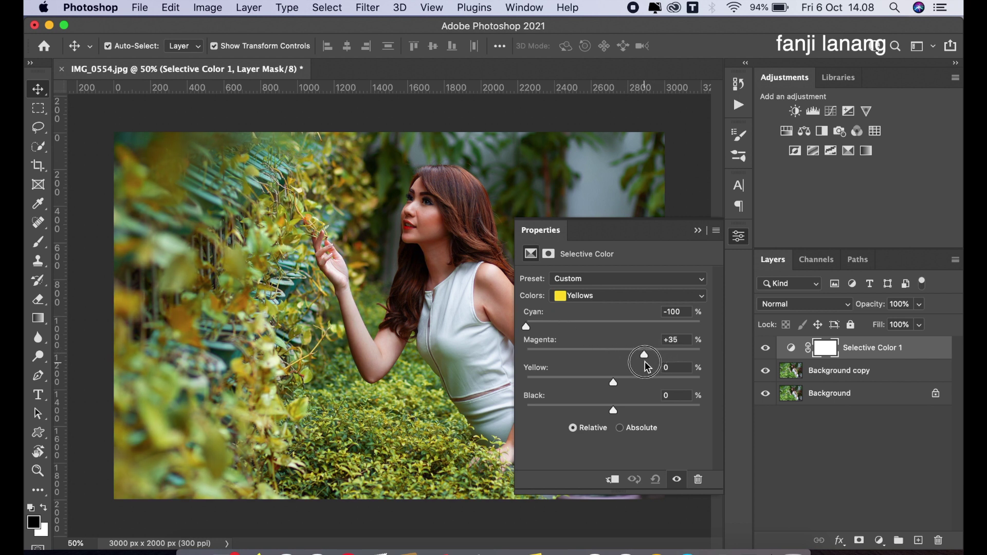
{"action": "mouse_move", "coordinate": [613, 383]}
{"action": "left_mouse_down"}
{"action": "mouse_move", "coordinate": [663, 396]}
{"action": "mouse_move", "coordinate": [481, 400]}
{"action": "mouse_move", "coordinate": [741, 407]}
{"action": "mouse_move", "coordinate": [652, 402]}
{"action": "left_mouse_up"}
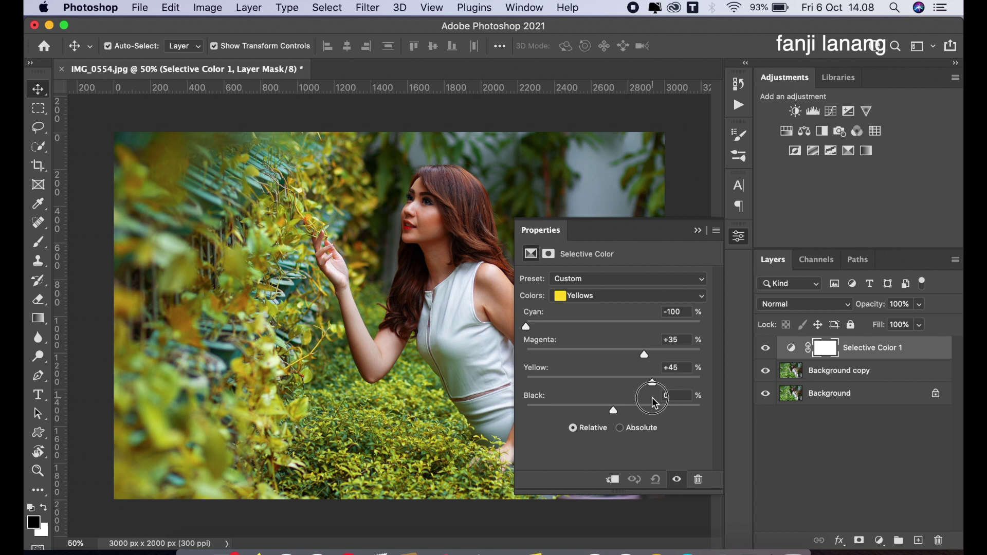
Step: Set the Greens to Cyan +100, Magenta -100, Yellow +100 and Black -75
{"action": "left_click", "coordinate": [621, 298]}
{"action": "left_click", "coordinate": [616, 305]}
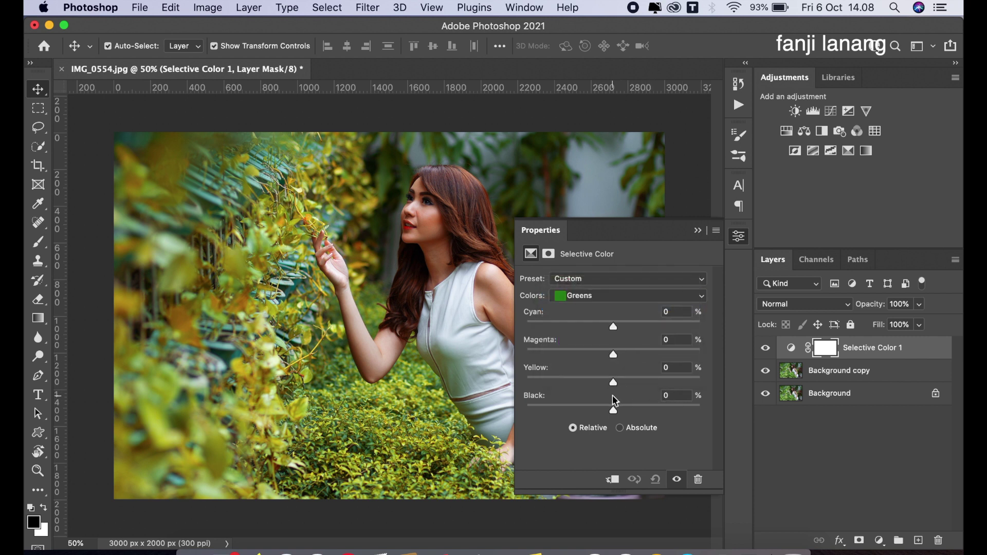
{"action": "left_click_drag", "start_coordinate": [613, 407], "coordinate": [412, 396]}
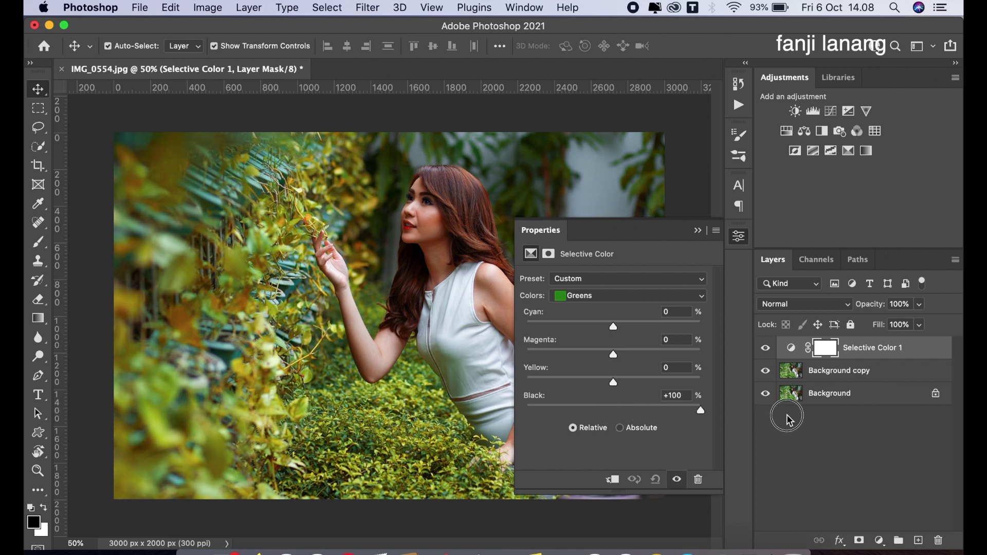
{"action": "left_click_drag", "start_coordinate": [546, 382], "coordinate": [456, 381]}
{"action": "left_click_drag", "start_coordinate": [526, 382], "coordinate": [811, 401]}
{"action": "left_click_drag", "start_coordinate": [614, 354], "coordinate": [493, 355]}
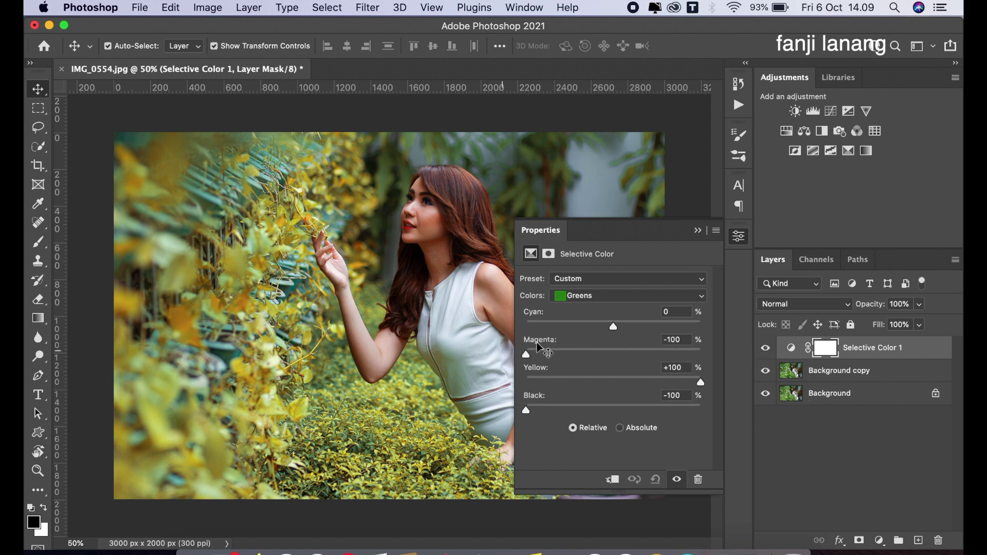
{"action": "left_click_drag", "start_coordinate": [613, 326], "coordinate": [434, 330]}
{"action": "left_click_drag", "start_coordinate": [543, 326], "coordinate": [700, 327]}
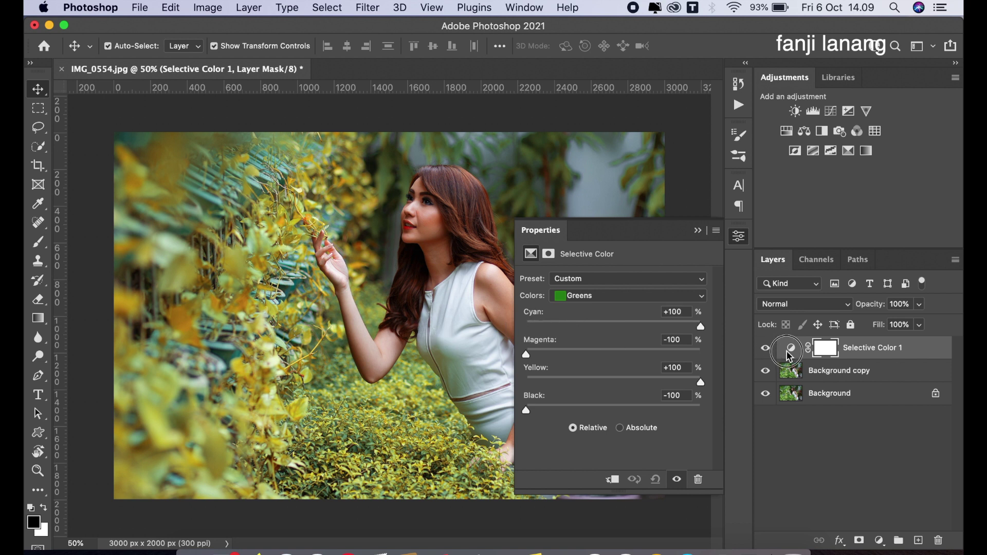
{"action": "left_click_drag", "start_coordinate": [599, 409], "coordinate": [704, 409]}
{"action": "key", "text": "ctrl+z"}
{"action": "left_click_drag", "start_coordinate": [595, 410], "coordinate": [505, 411]}
Step: Refine the Yellows to Magenta +50 and Black -20
{"action": "left_click", "coordinate": [596, 298]}
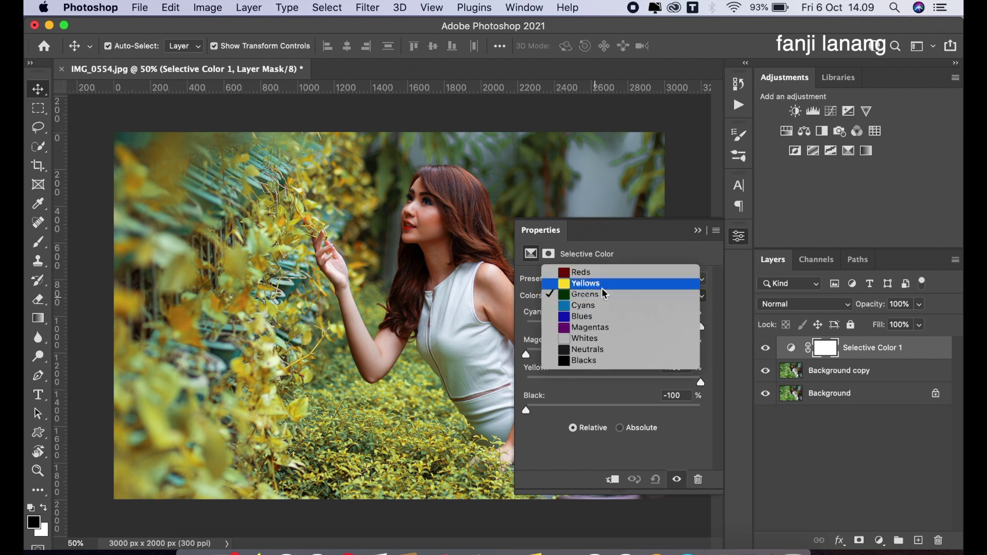
{"action": "left_click", "coordinate": [605, 287]}
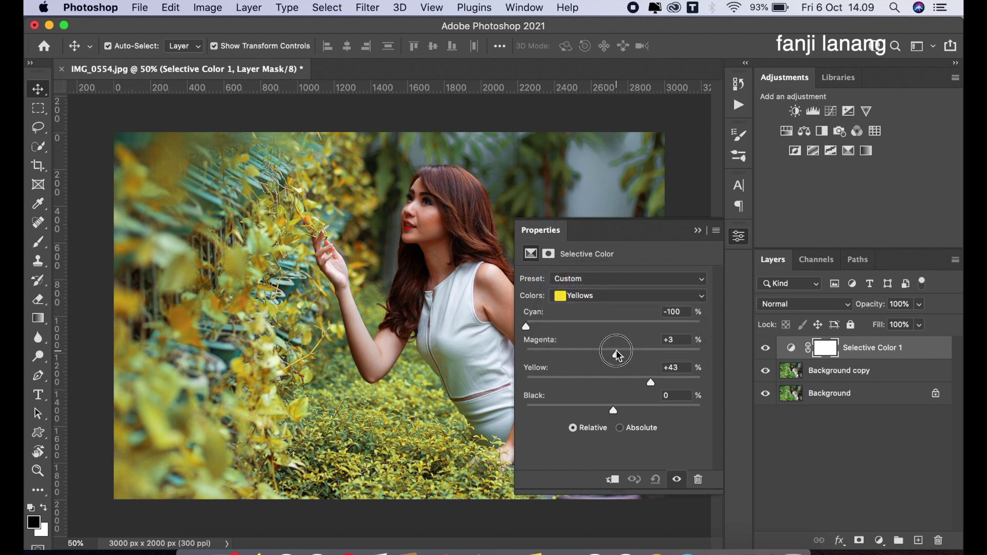
{"action": "mouse_move", "coordinate": [644, 354]}
{"action": "left_mouse_down"}
{"action": "mouse_move", "coordinate": [640, 368]}
{"action": "mouse_move", "coordinate": [657, 370]}
{"action": "mouse_move", "coordinate": [576, 385]}
{"action": "mouse_move", "coordinate": [653, 386]}
{"action": "mouse_move", "coordinate": [597, 415]}
{"action": "left_mouse_up"}
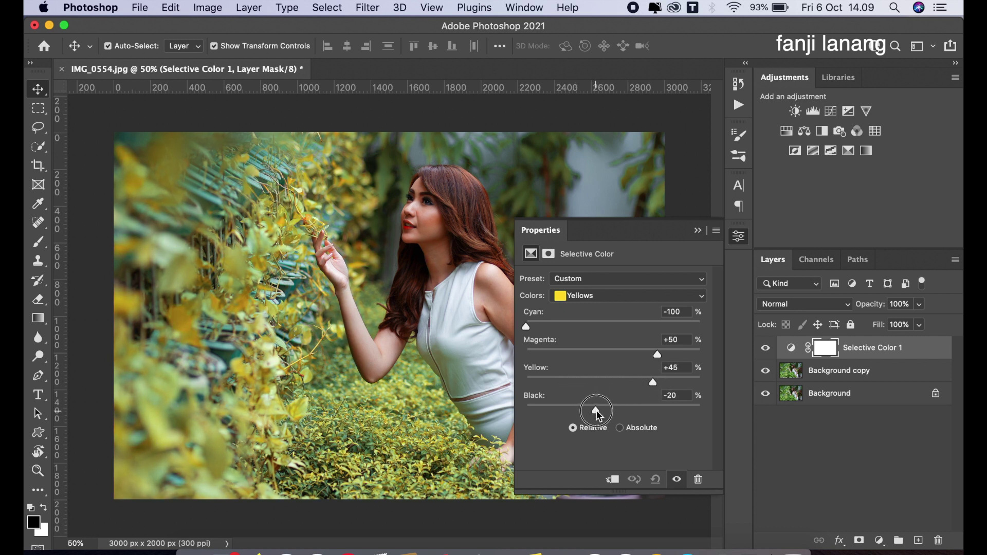
{"action": "left_click", "coordinate": [601, 297]}
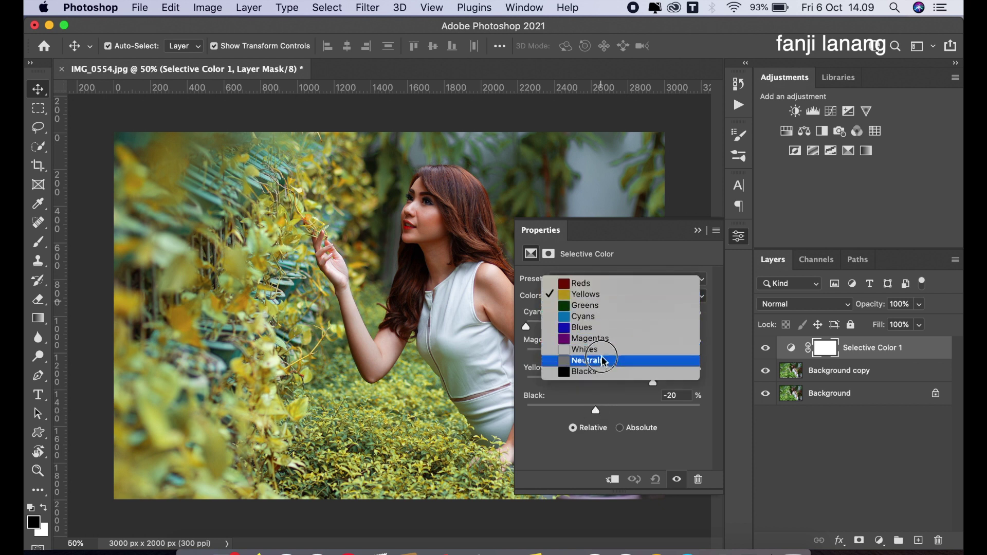
Step: Set the Blacks to Cyan +2 and Magenta +3, then collapse the Properties panel
{"action": "left_click", "coordinate": [602, 372]}
{"action": "left_click", "coordinate": [590, 323]}
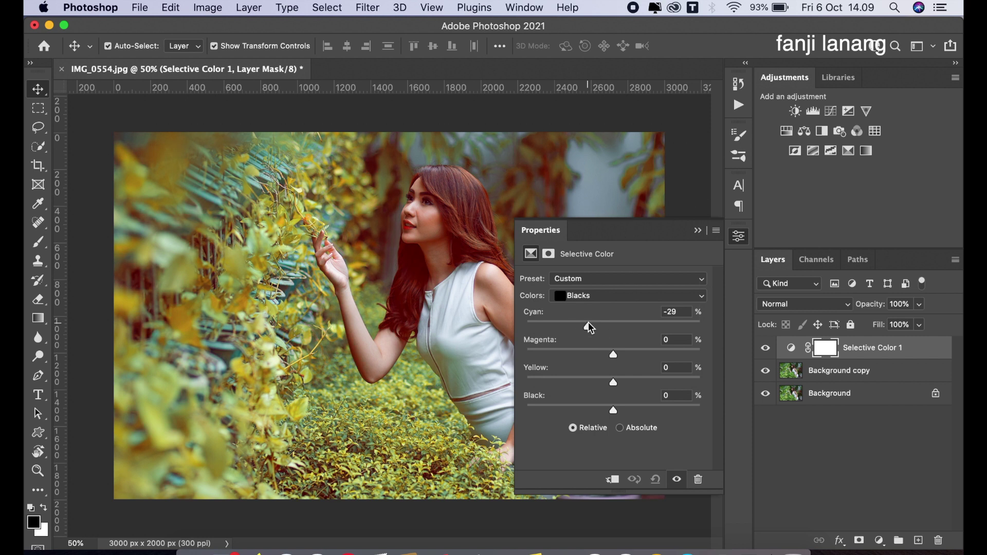
{"action": "left_click_drag", "start_coordinate": [637, 329], "coordinate": [616, 329]}
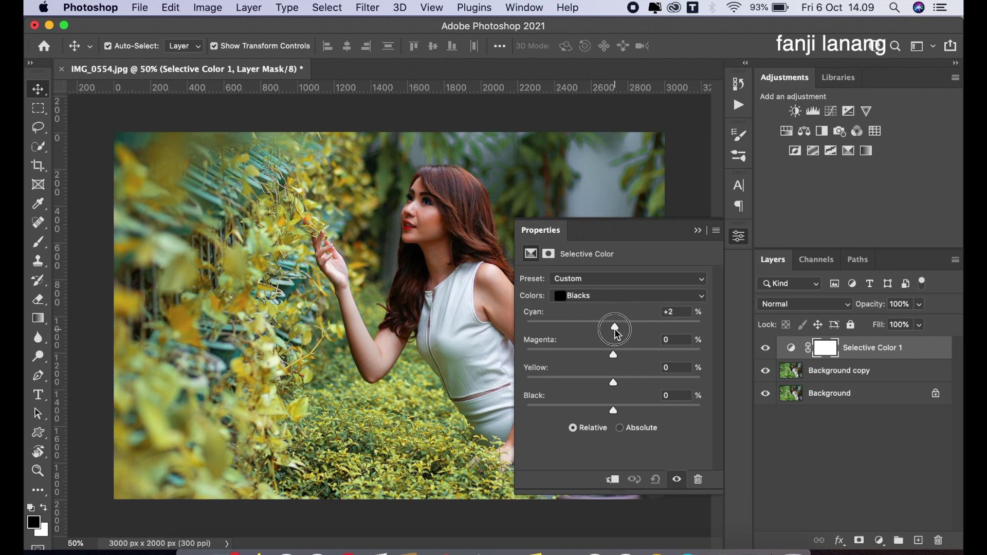
{"action": "left_click", "coordinate": [618, 354]}
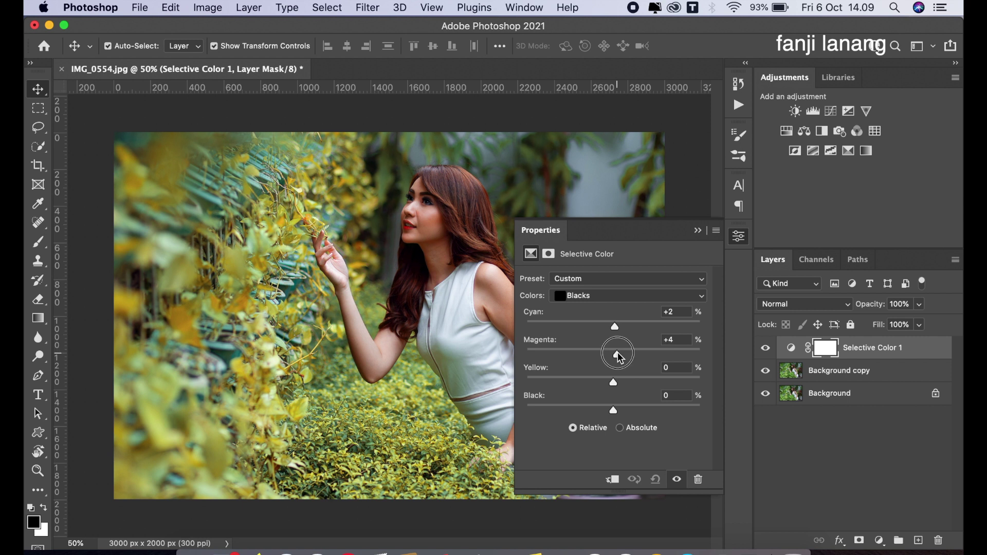
{"action": "left_click_drag", "start_coordinate": [617, 355], "coordinate": [616, 354]}
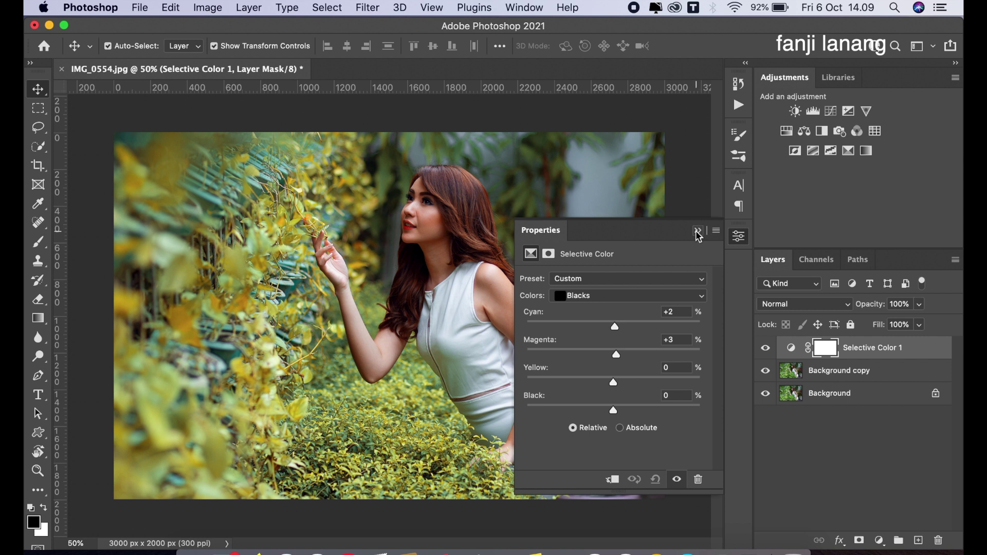
{"action": "left_click", "coordinate": [697, 230]}
{"action": "left_click", "coordinate": [764, 348]}
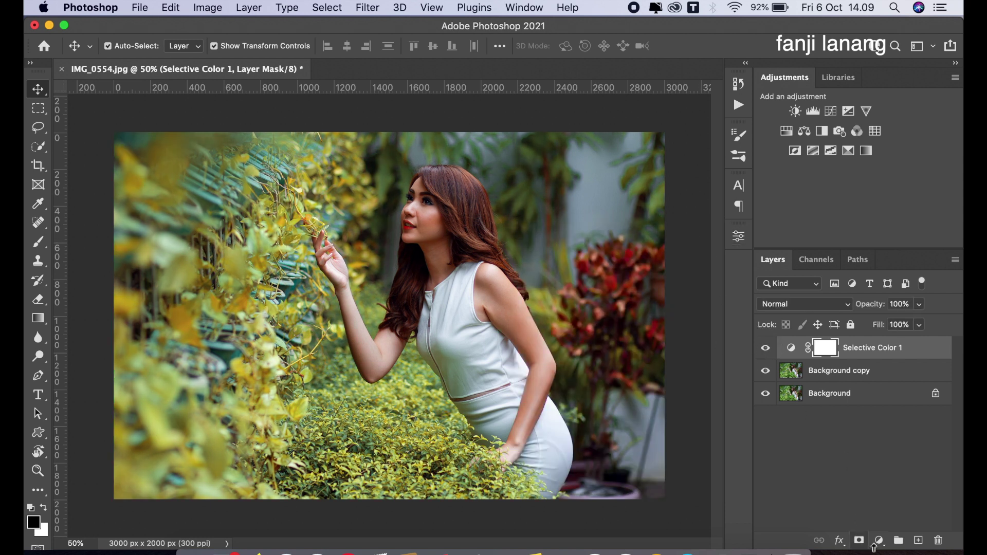
Step: Add a Curves layer with a raised midpoint, black point moved in and white point lowered
{"action": "left_click", "coordinate": [879, 540]}
{"action": "left_click", "coordinate": [879, 332]}
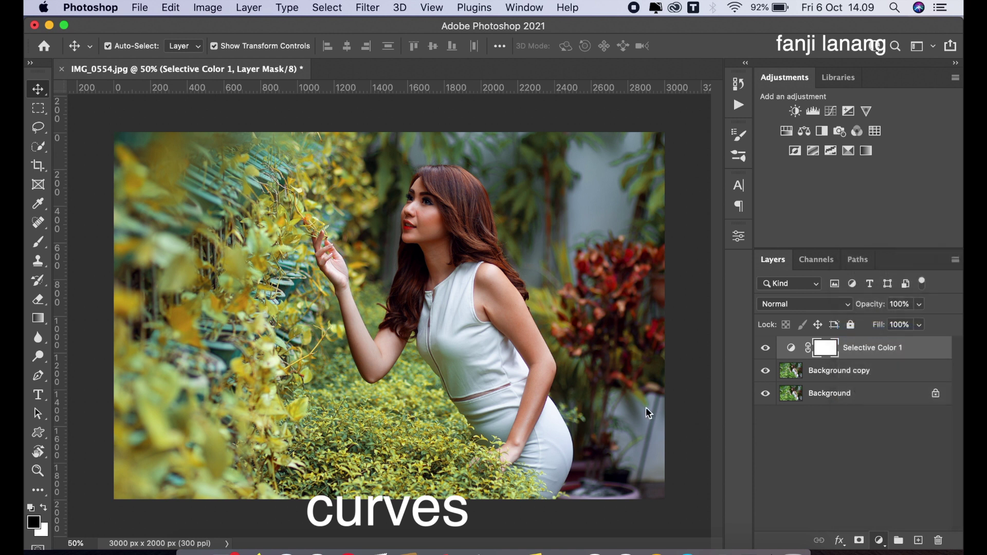
{"action": "left_click_drag", "start_coordinate": [628, 385], "coordinate": [628, 375]}
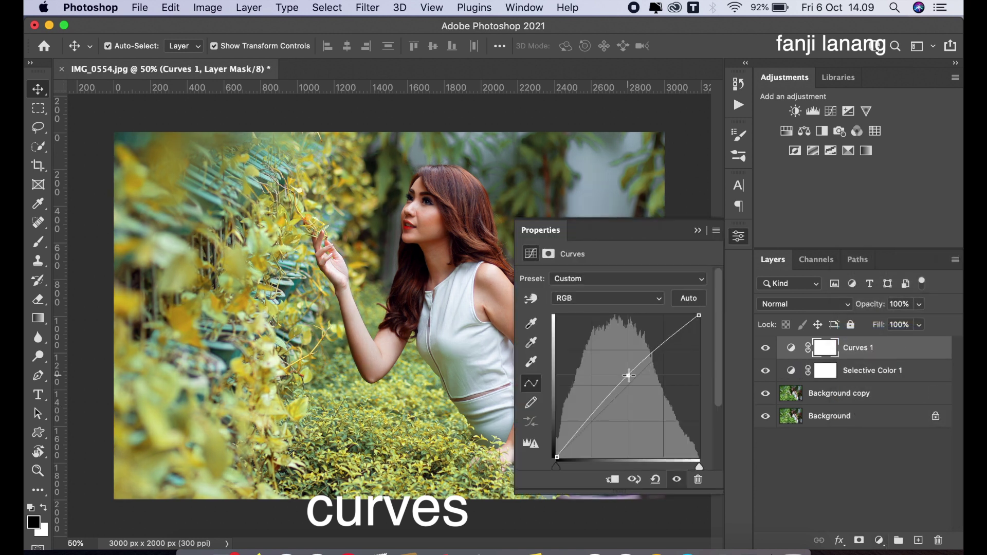
{"action": "left_click_drag", "start_coordinate": [557, 457], "coordinate": [560, 463]}
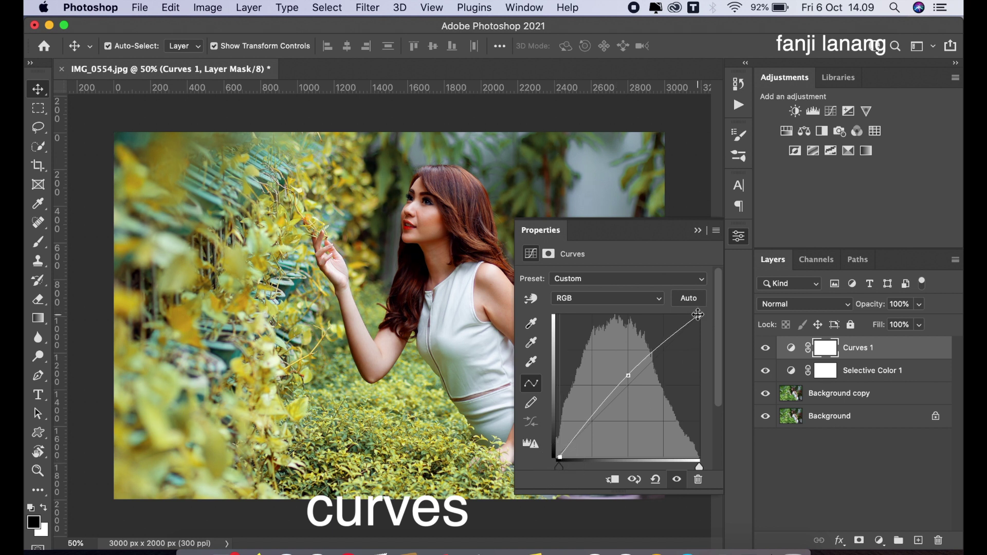
{"action": "left_click_drag", "start_coordinate": [698, 315], "coordinate": [699, 321]}
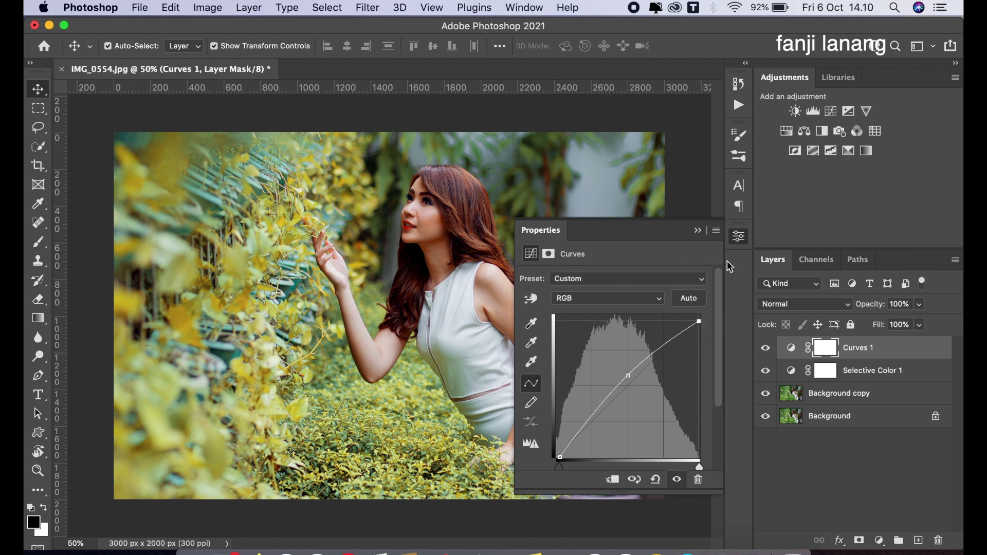
Step: Add a Hue/Saturation layer and lower the Yellows' saturation to -10
{"action": "left_click", "coordinate": [699, 231]}
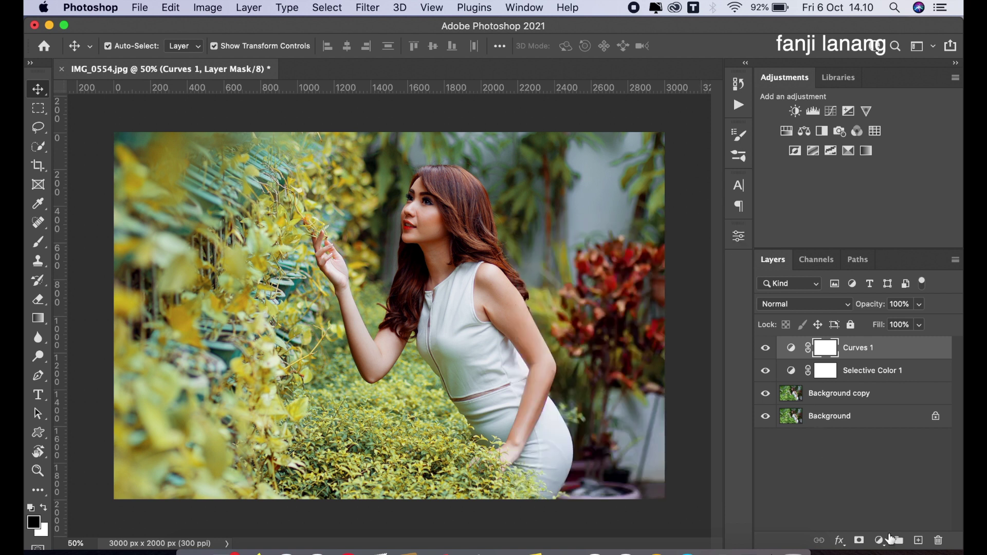
{"action": "left_click", "coordinate": [881, 540]}
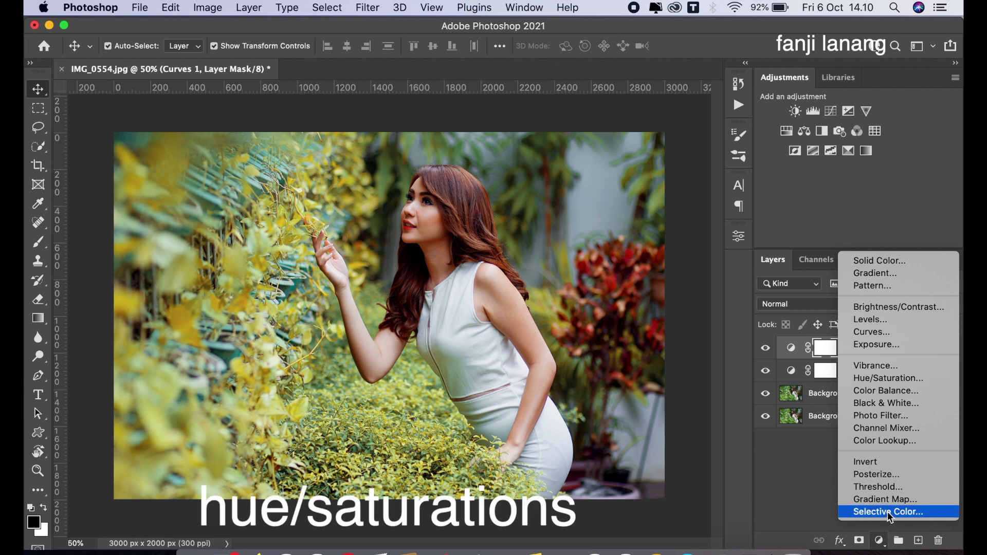
{"action": "left_click", "coordinate": [888, 377]}
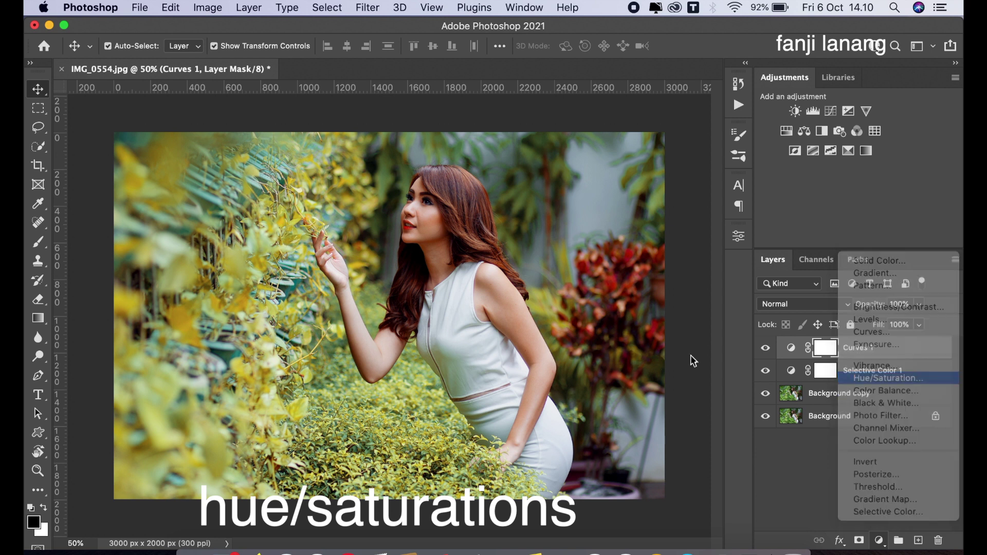
{"action": "left_click", "coordinate": [640, 298]}
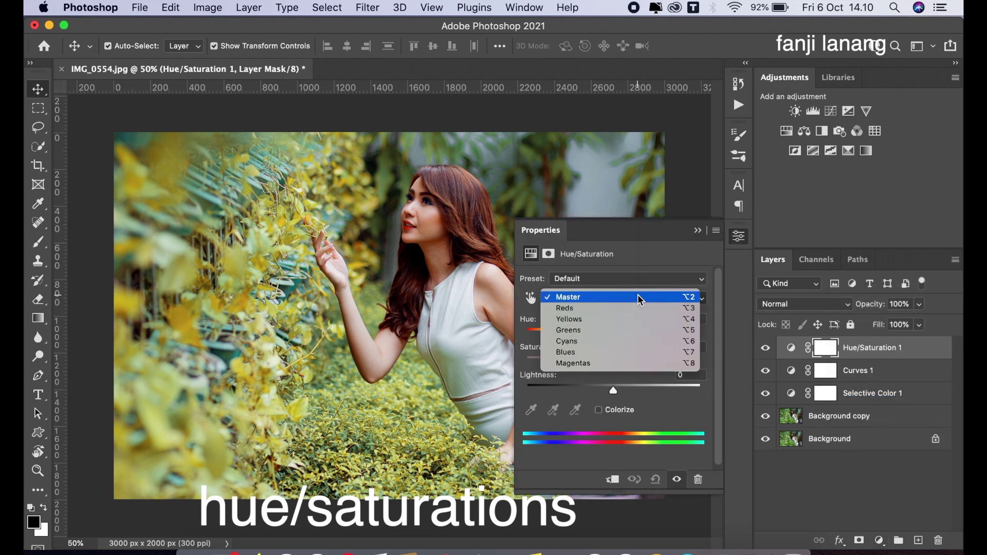
{"action": "left_click", "coordinate": [634, 319]}
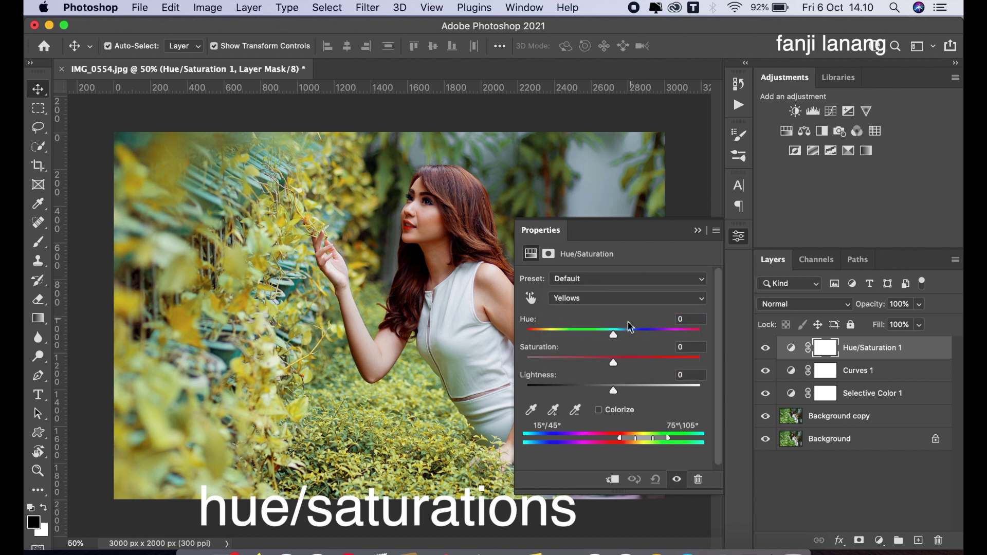
{"action": "left_click", "coordinate": [589, 357]}
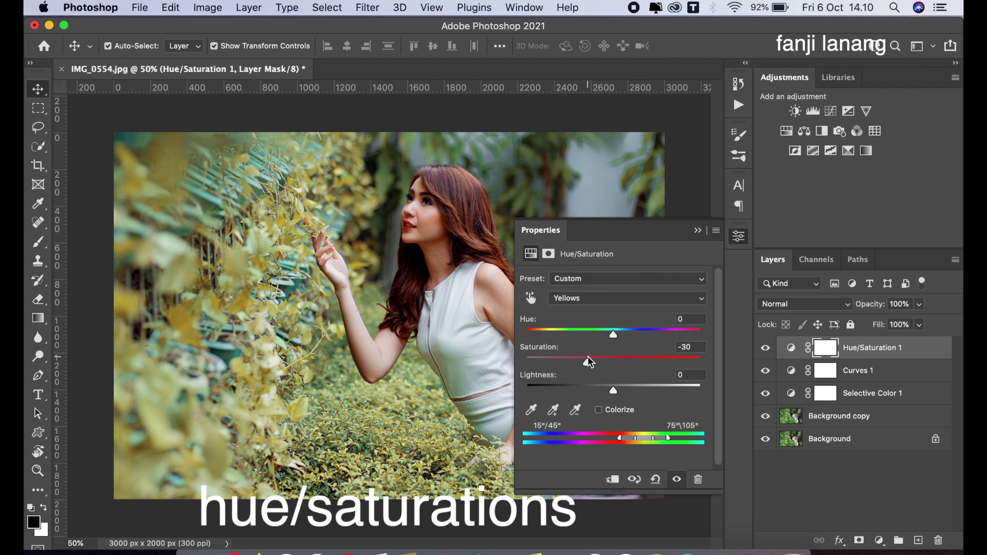
{"action": "mouse_move", "coordinate": [589, 361]}
{"action": "left_mouse_down"}
{"action": "mouse_move", "coordinate": [576, 375]}
{"action": "mouse_move", "coordinate": [724, 393]}
{"action": "mouse_move", "coordinate": [606, 386]}
{"action": "left_mouse_up"}
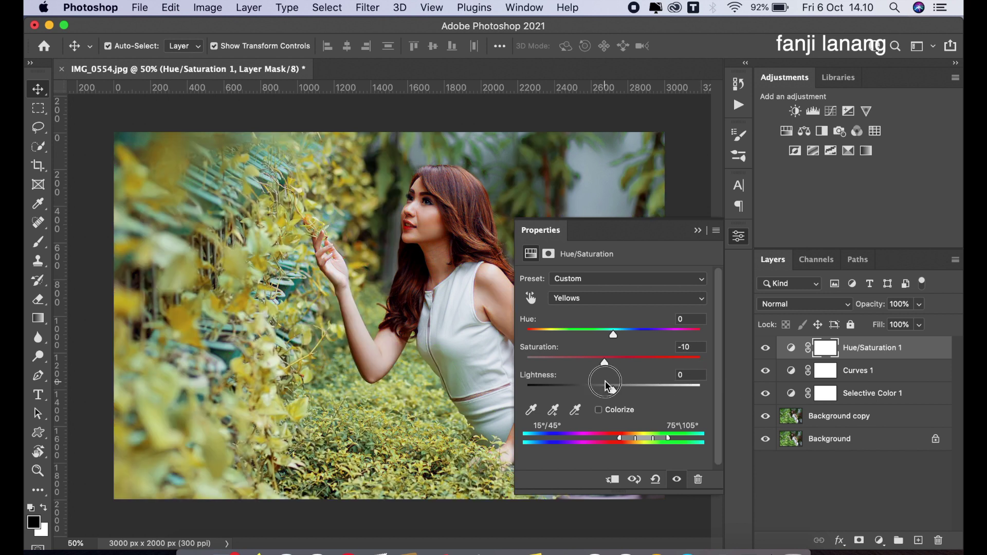
Step: Lower the Reds' saturation to -9 and toggle the layer to compare before and after
{"action": "left_click", "coordinate": [593, 298]}
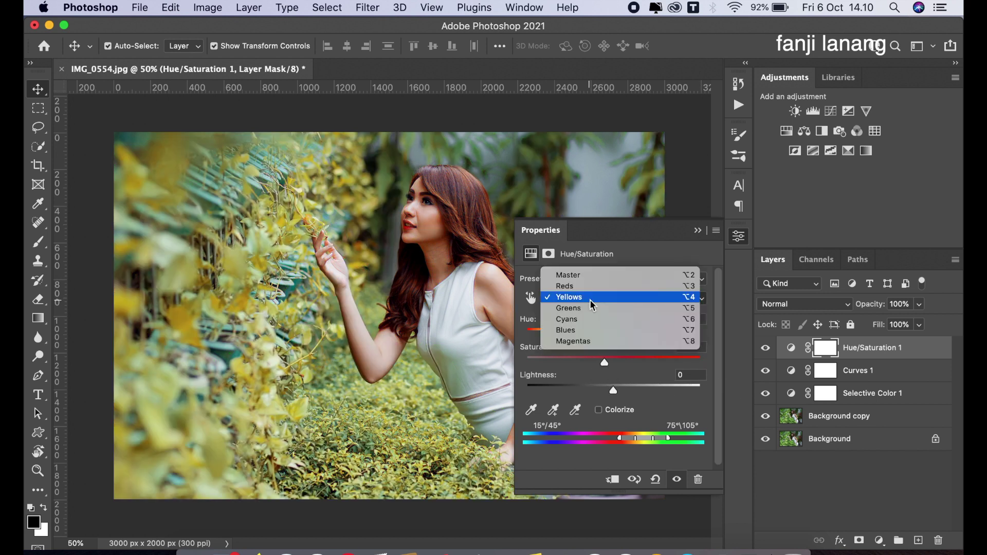
{"action": "left_click", "coordinate": [593, 289]}
{"action": "left_click", "coordinate": [605, 362]}
{"action": "left_click", "coordinate": [605, 363]}
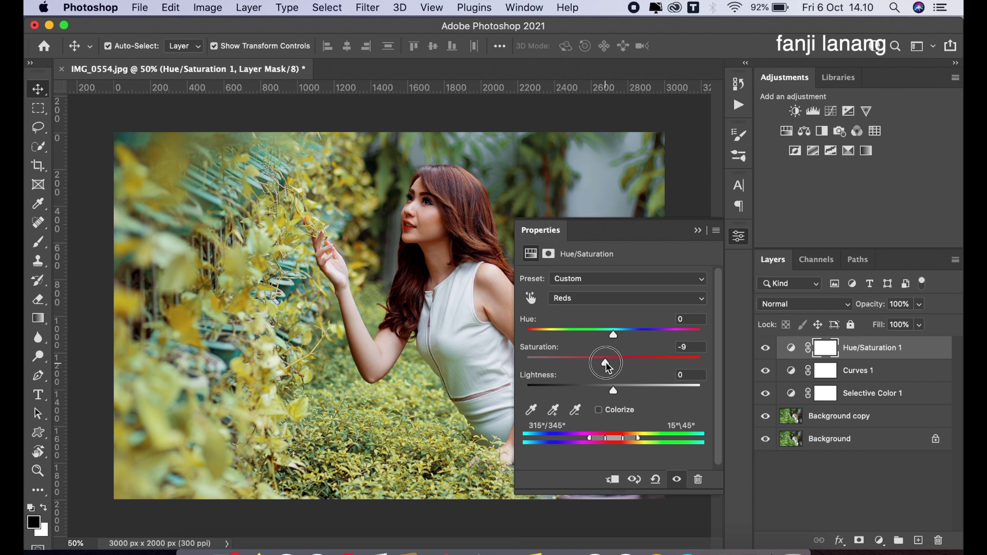
{"action": "left_click", "coordinate": [695, 230]}
{"action": "left_click", "coordinate": [764, 347]}
{"action": "left_click", "coordinate": [765, 348]}
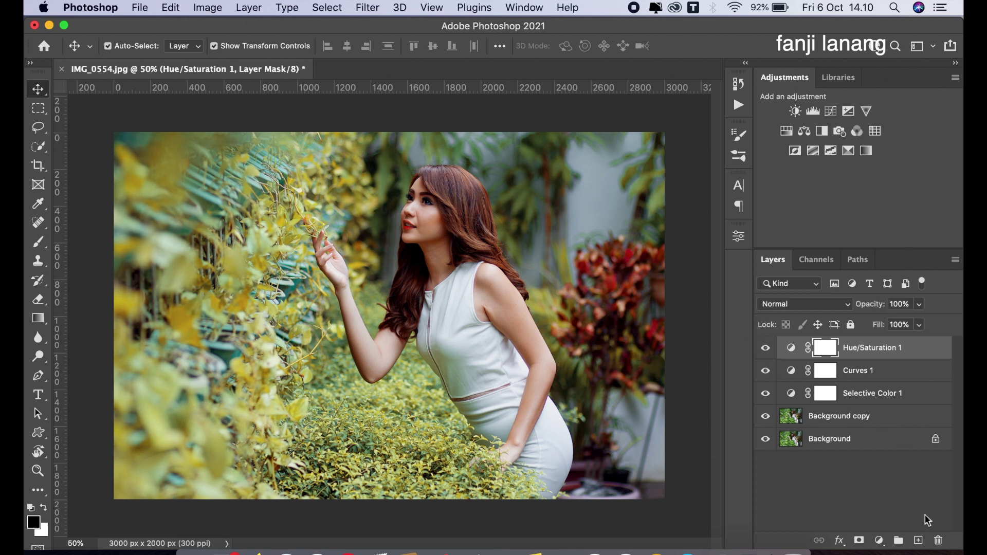
Step: Add a new empty layer and prepare a white signature brush at size 500
{"action": "left_click", "coordinate": [918, 540]}
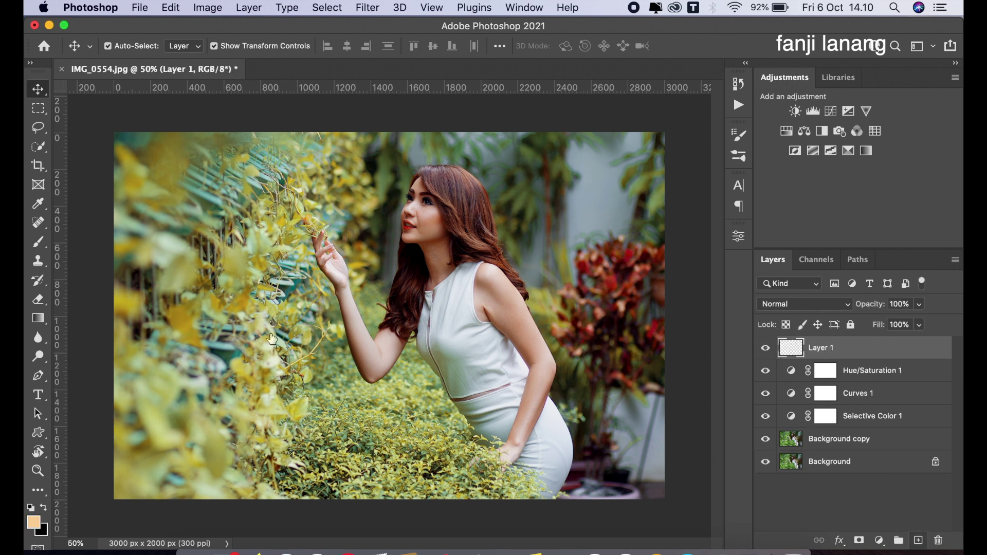
{"action": "left_click", "coordinate": [39, 242]}
{"action": "left_click", "coordinate": [130, 46]}
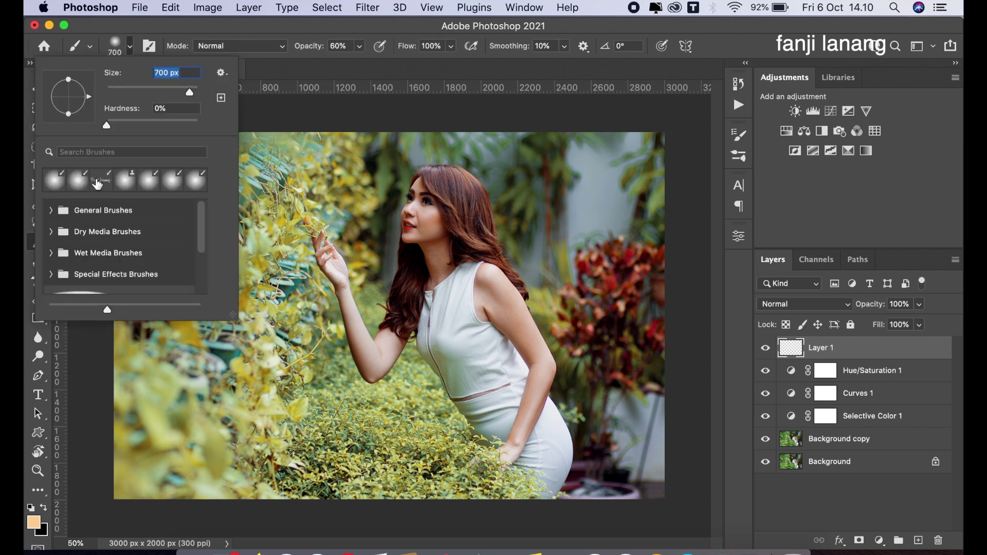
{"action": "left_click", "coordinate": [101, 179]}
{"action": "left_click", "coordinate": [329, 72]}
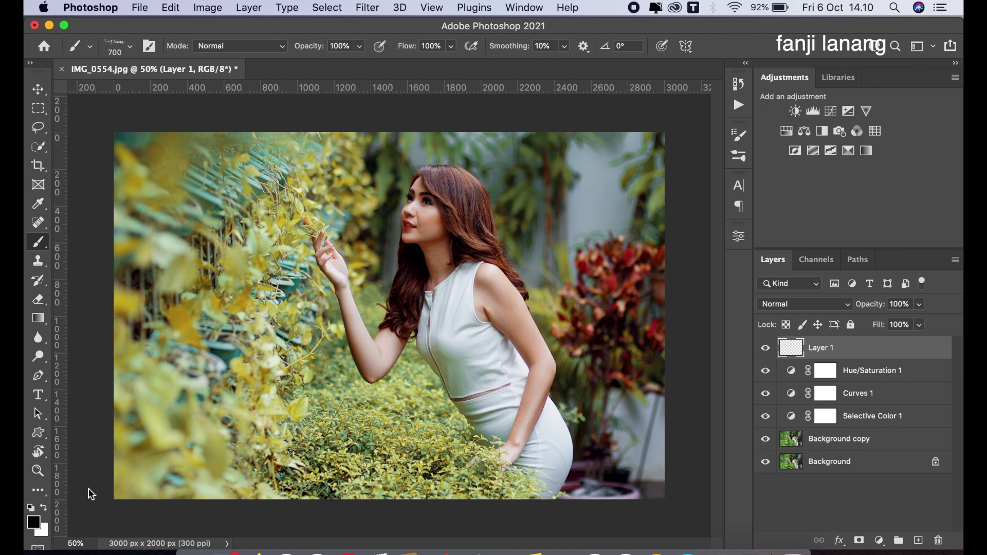
{"action": "key", "text": "bracketleft"}
{"action": "key", "text": "bracketleft"}
{"action": "left_click", "coordinate": [44, 508]}
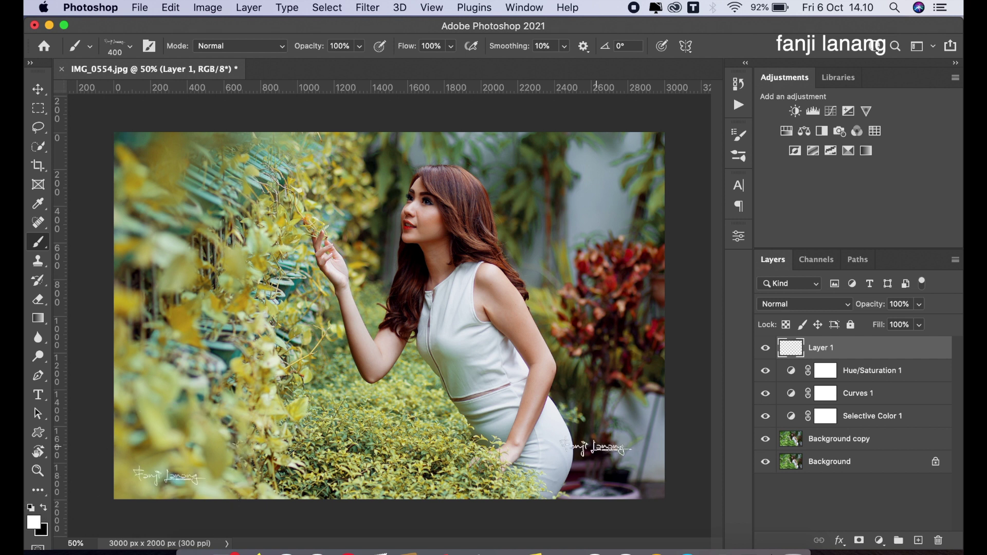